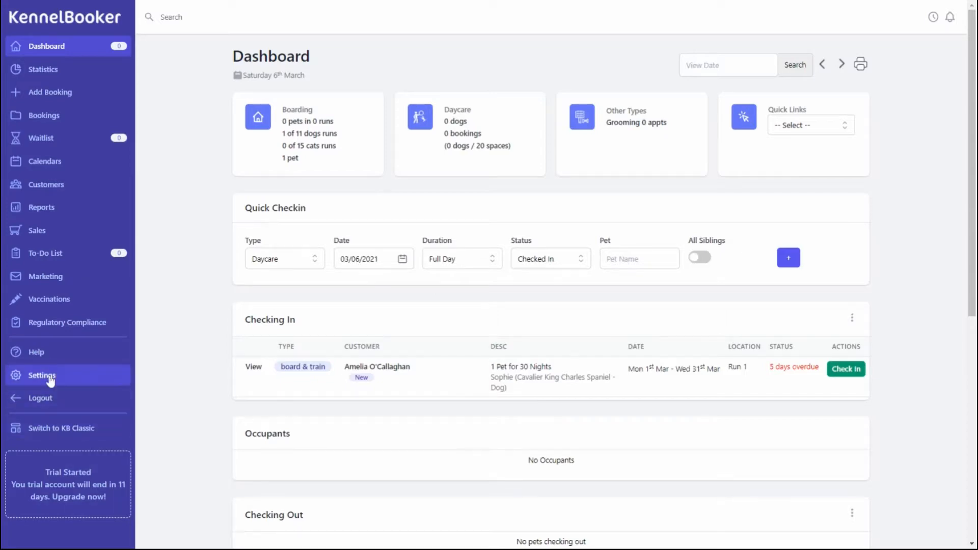
# Open the Additional Services page in the settings
pyautogui.click(50, 375)
pyautogui.scroll(-3, 81, 289)
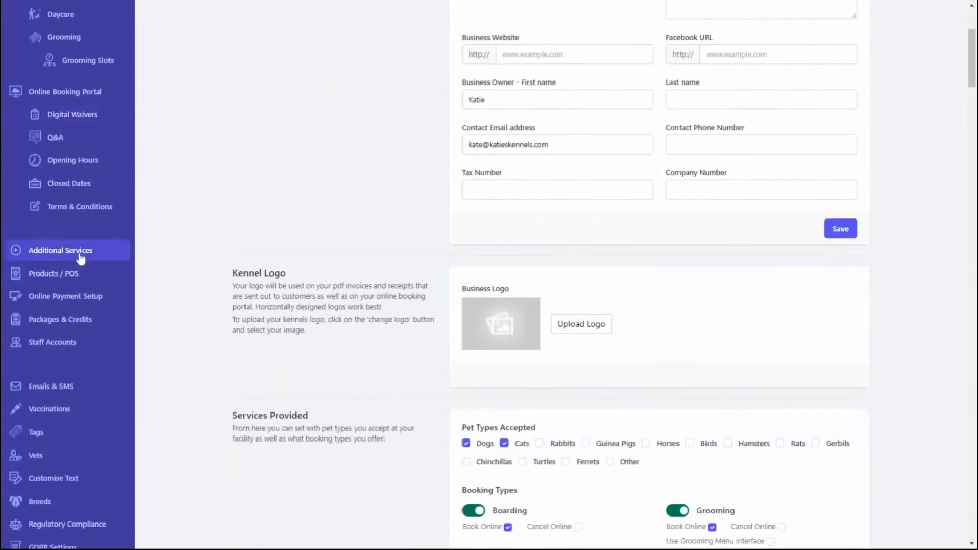
pyautogui.click(80, 252)
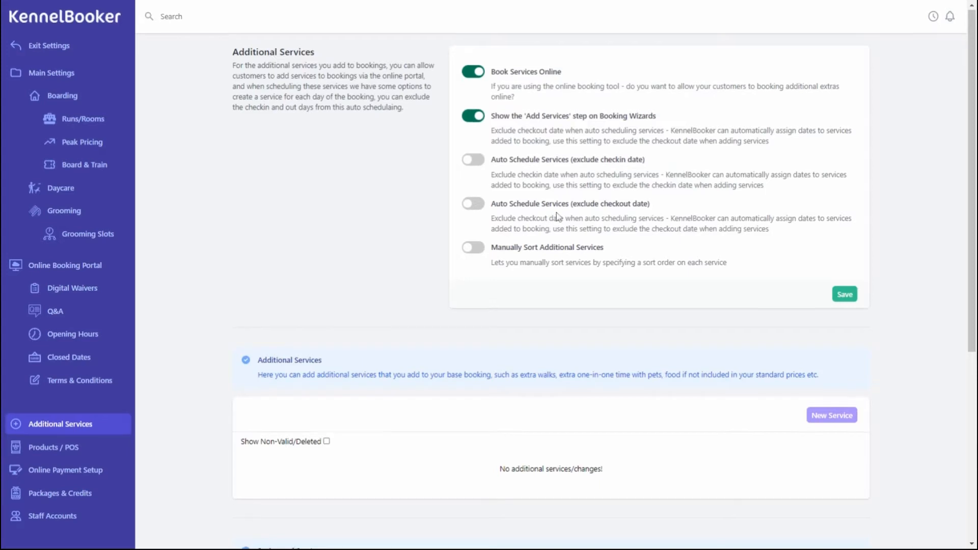
# Start a new Exercise service named Extra Walk, described as 1 Hour Hike and priced at $30
pyautogui.scroll(-5, 556, 216)
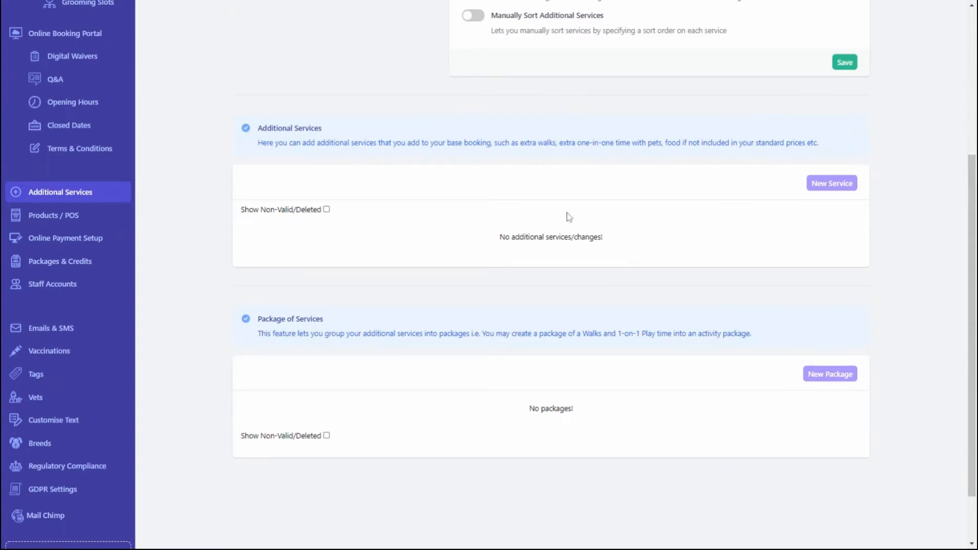
pyautogui.click(824, 192)
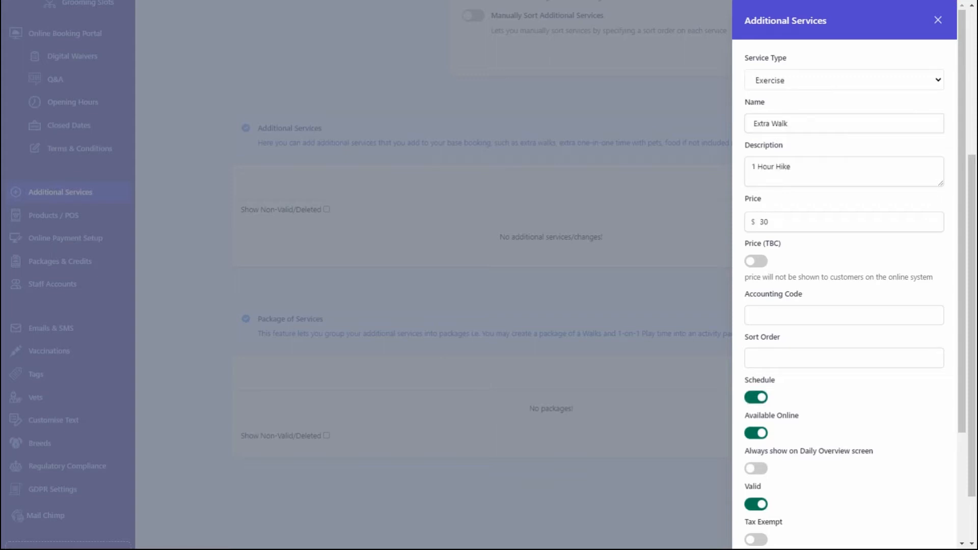
pyautogui.scroll(-3, 792, 338)
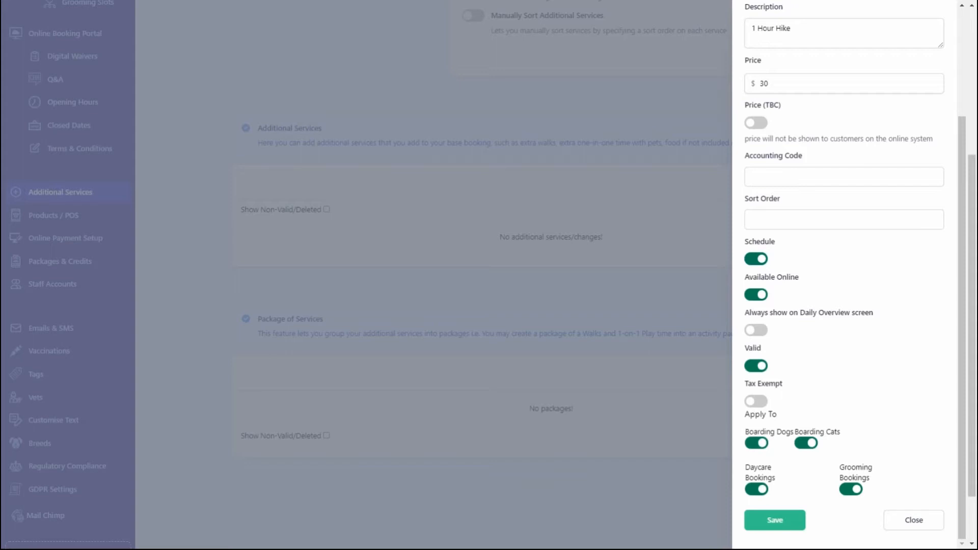
pyautogui.scroll(1, 367, 275)
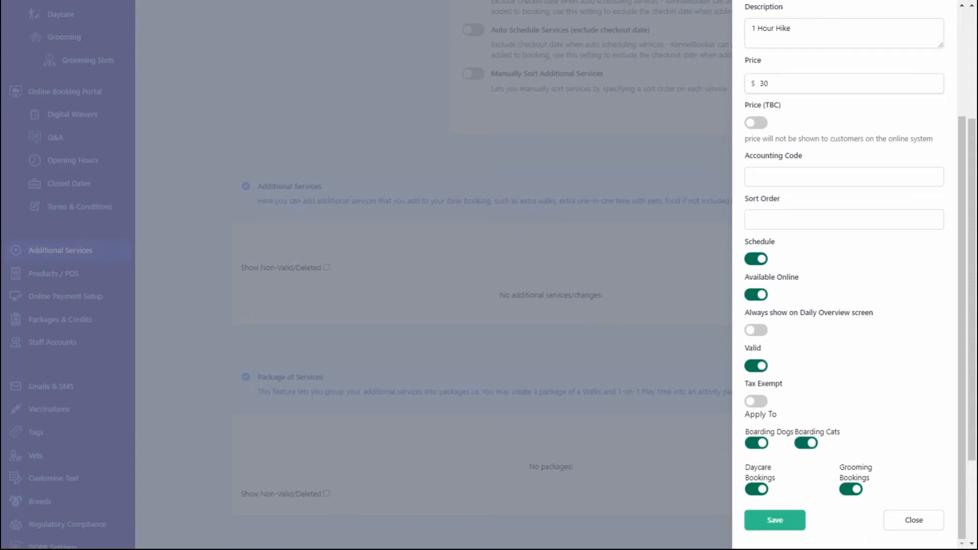
# Exclude boarding cats, daycare bookings and grooming bookings from the Extra Walk service and save it
pyautogui.click(807, 444)
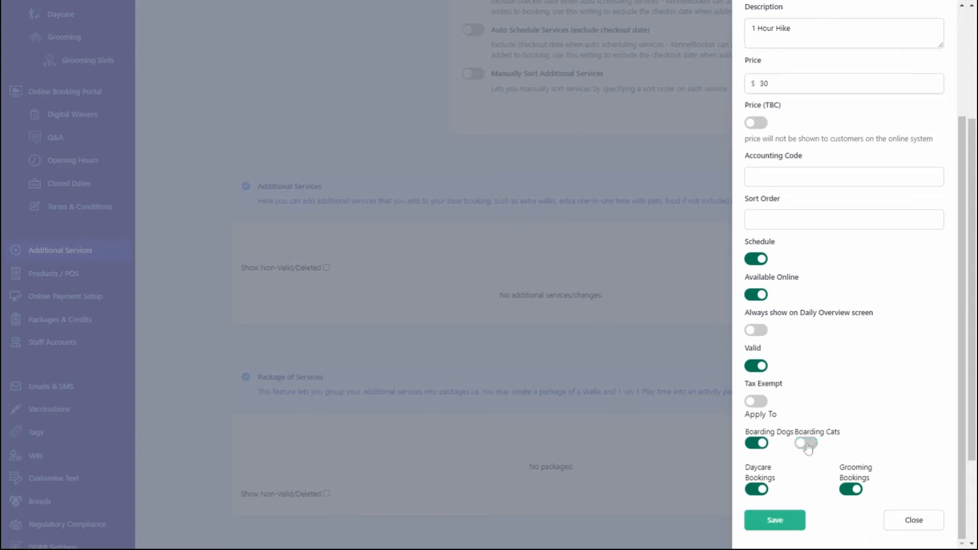
pyautogui.click(759, 490)
pyautogui.click(852, 490)
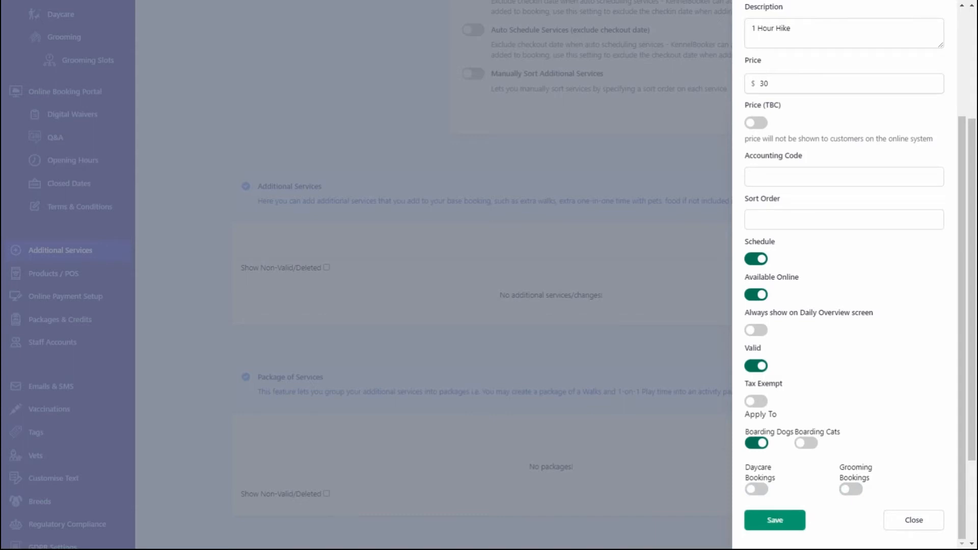
pyautogui.click(778, 518)
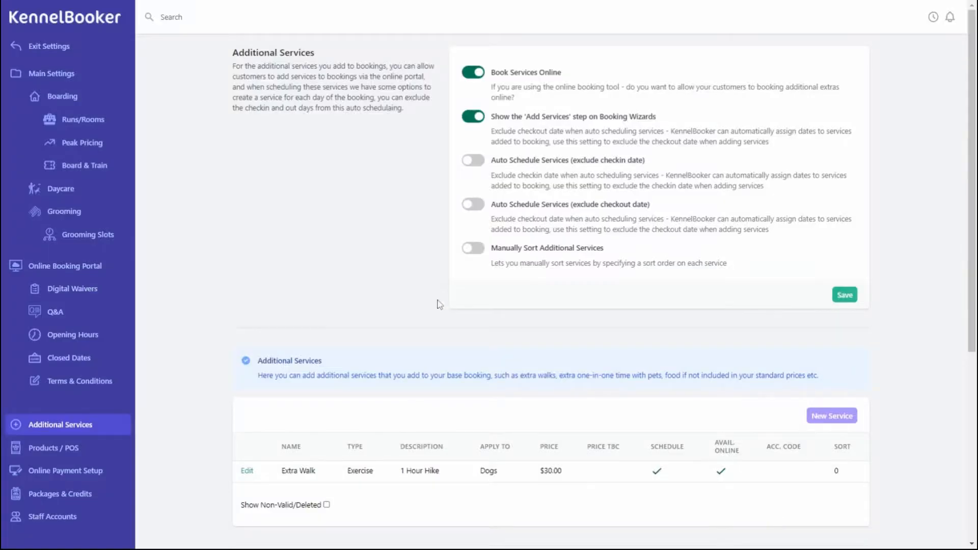
# Create a service package named Full Works, described as "A bubble bath, nail trim, and Gland clean", priced at $35
pyautogui.scroll(-3, 439, 304)
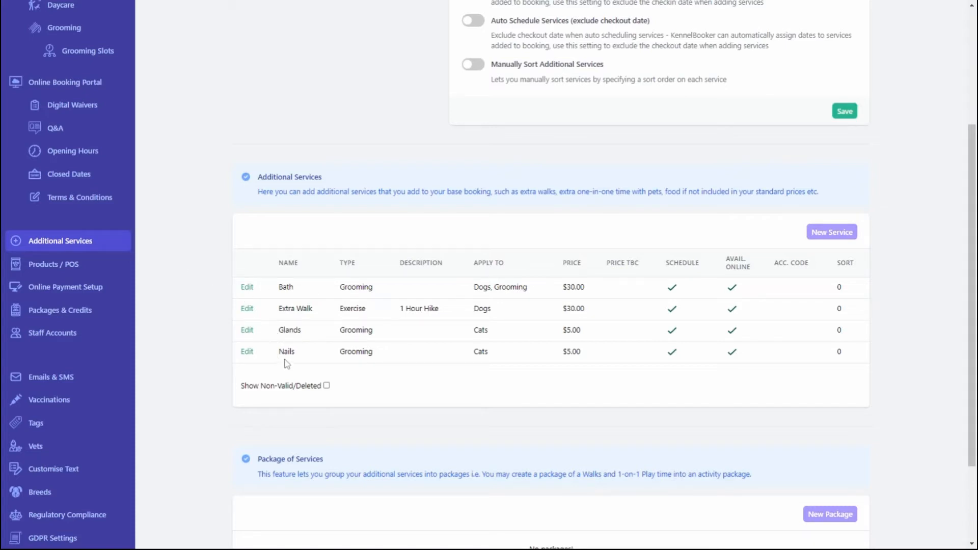
pyautogui.scroll(-1, 223, 359)
pyautogui.scroll(-3, 222, 359)
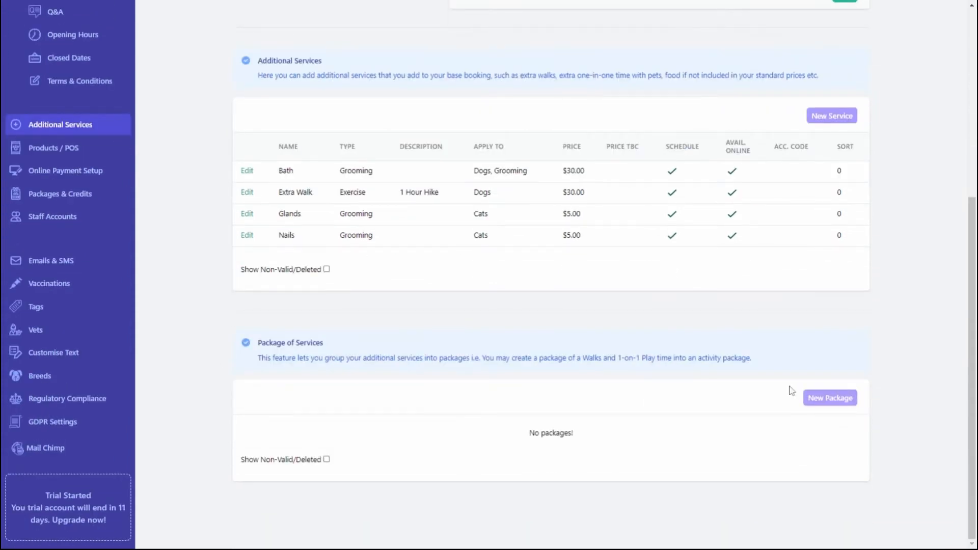
pyautogui.click(828, 400)
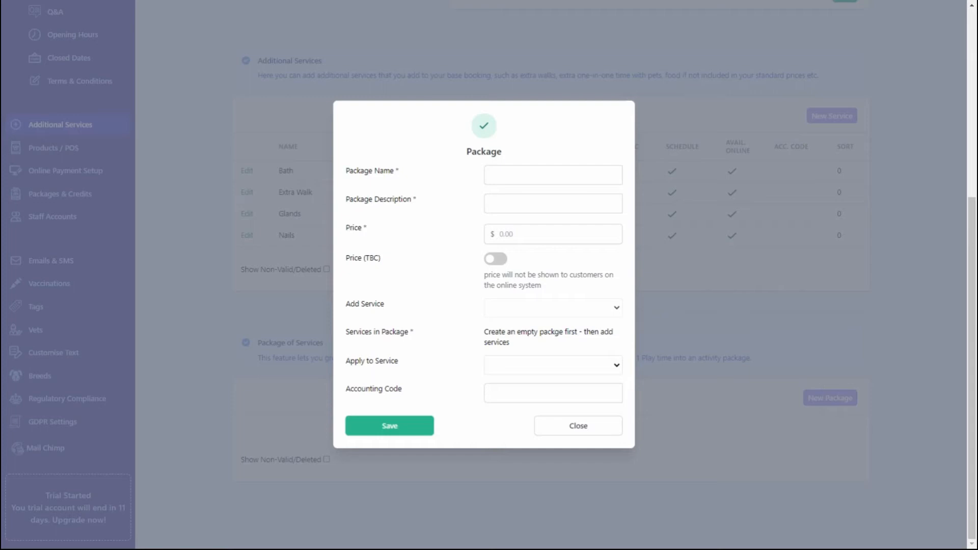
pyautogui.click(494, 175)
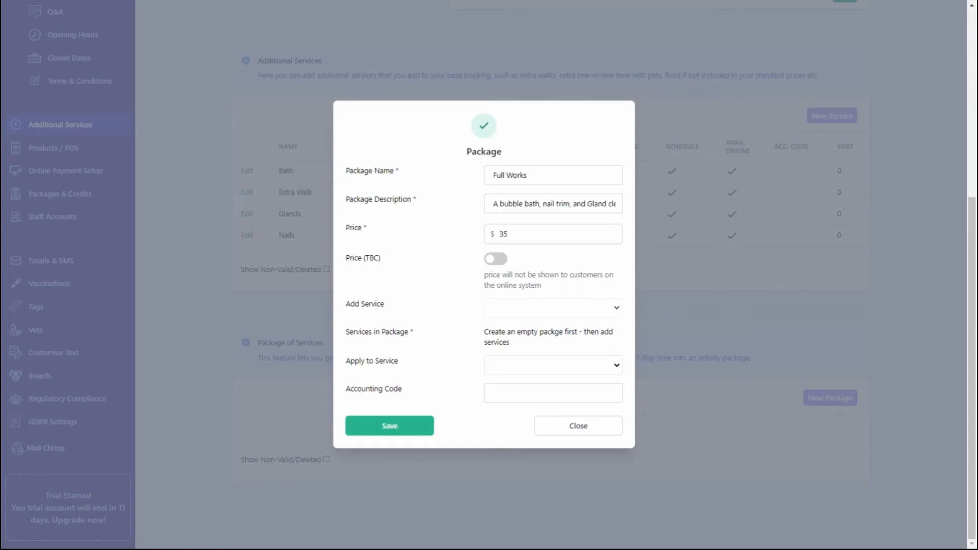
pyautogui.click(386, 429)
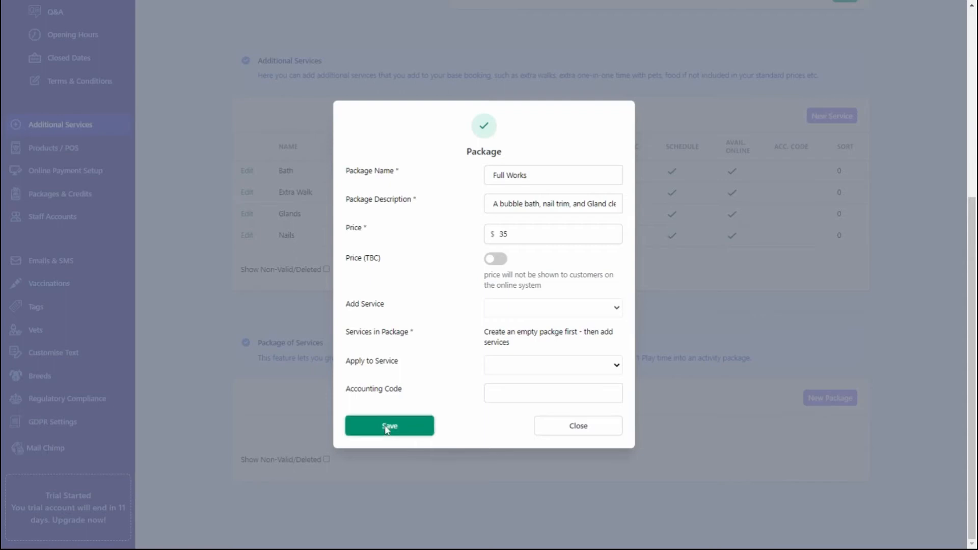
# Add Bath, Glands and Nails to the Full Works package, apply it to Grooming and update the package
pyautogui.scroll(-6, 386, 429)
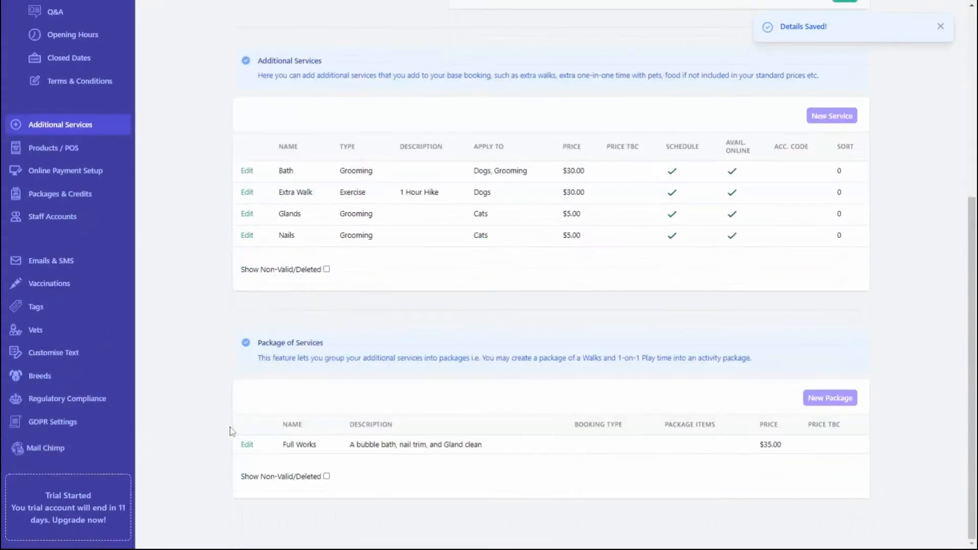
pyautogui.click(246, 444)
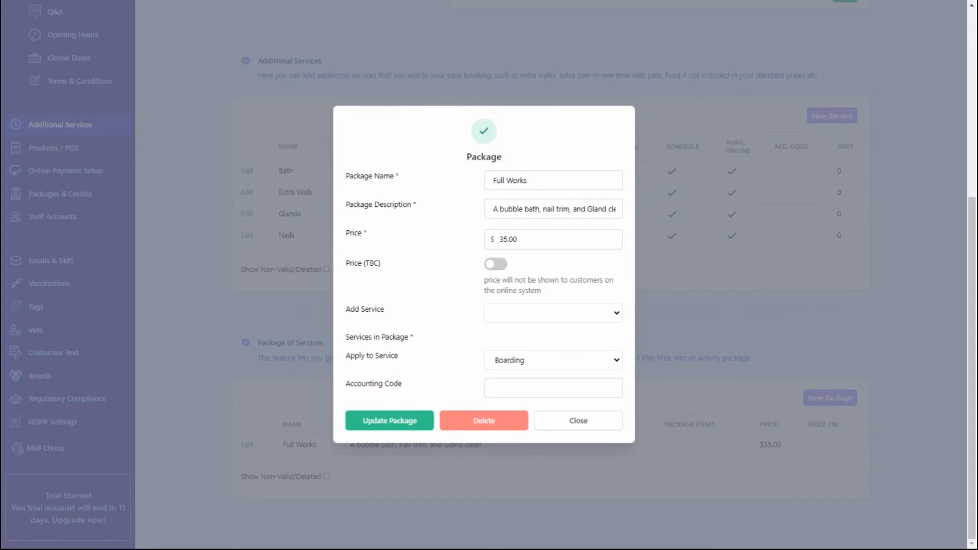
pyautogui.click(531, 326)
pyautogui.click(522, 356)
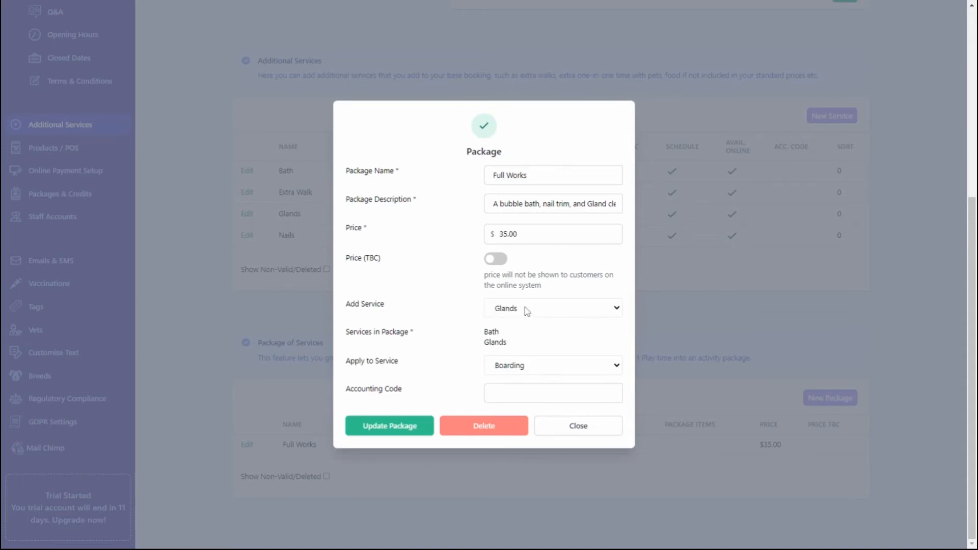
pyautogui.click(524, 308)
pyautogui.click(518, 360)
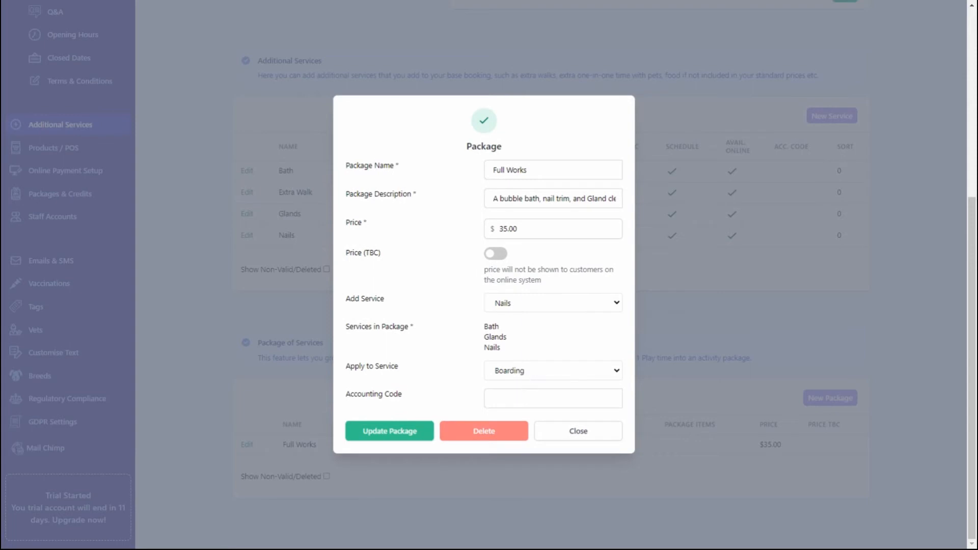
pyautogui.click(514, 407)
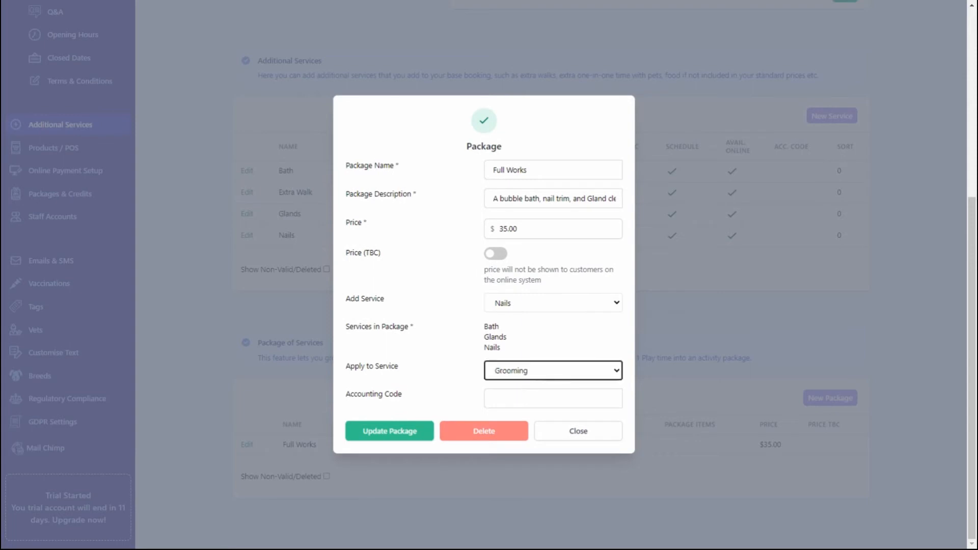
pyautogui.click(406, 436)
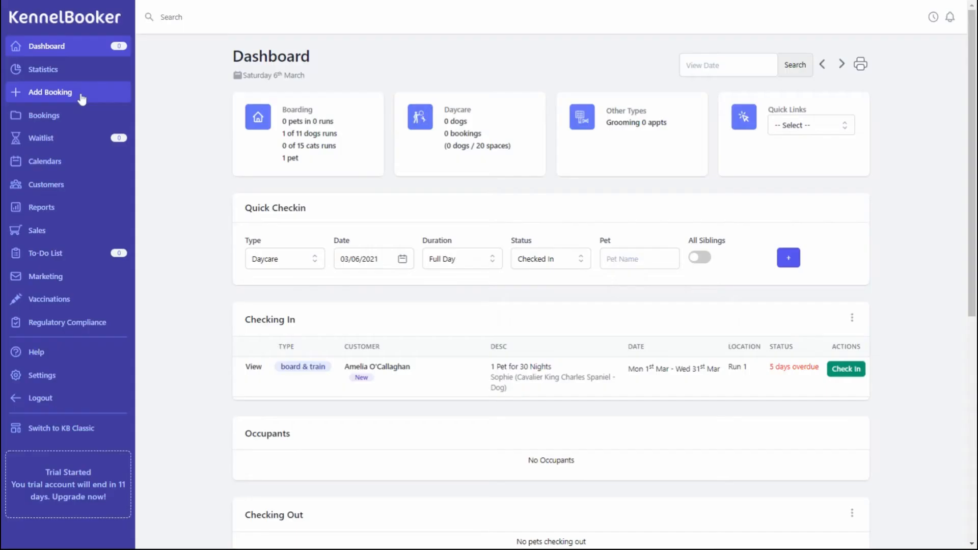
# Start a boarding booking from 03/06/2021 to 03/11/2021 for one pet and check availability
pyautogui.click(82, 95)
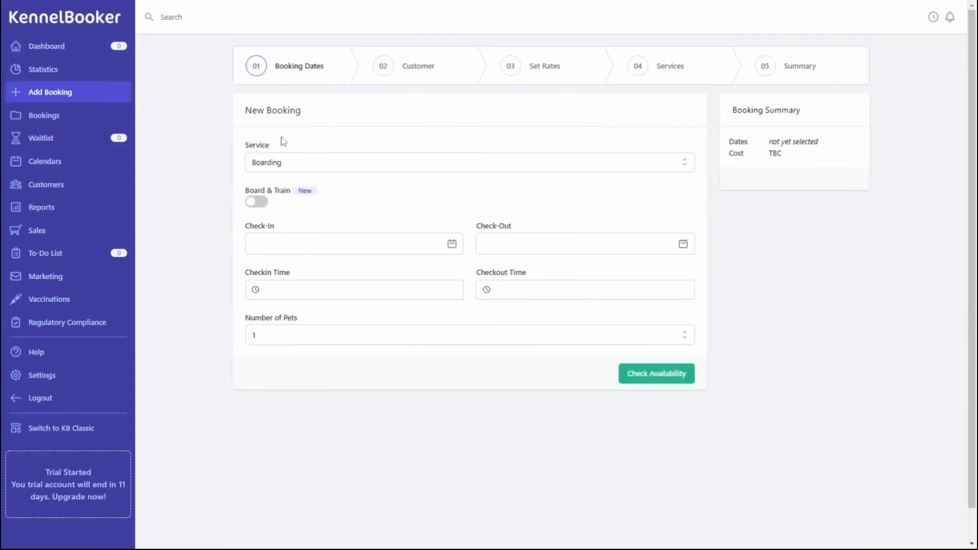
pyautogui.click(306, 245)
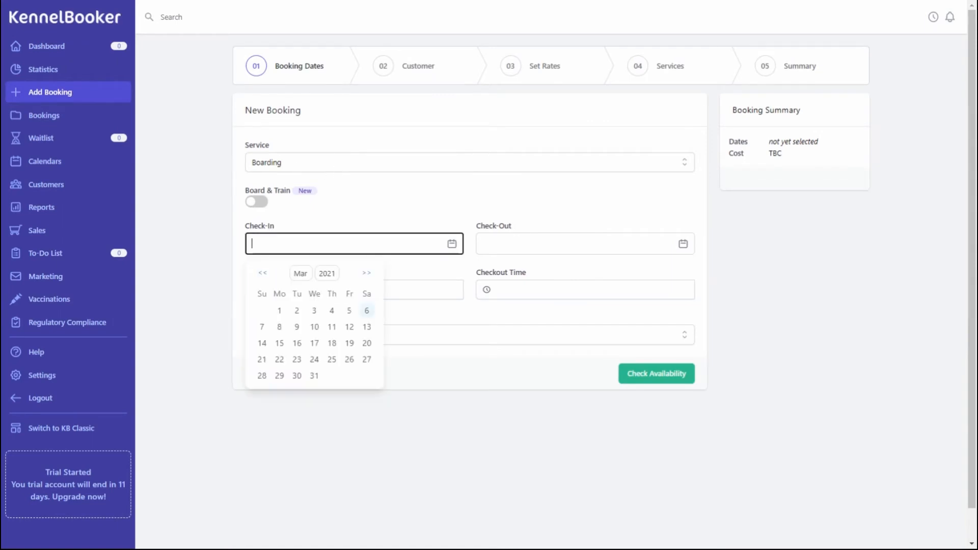
pyautogui.click(364, 310)
pyautogui.click(552, 245)
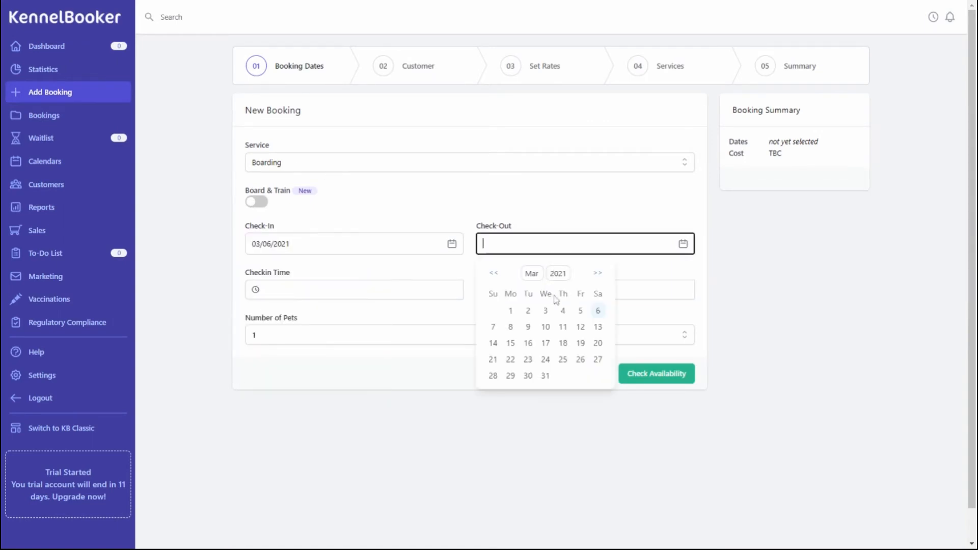
pyautogui.click(561, 330)
pyautogui.click(656, 373)
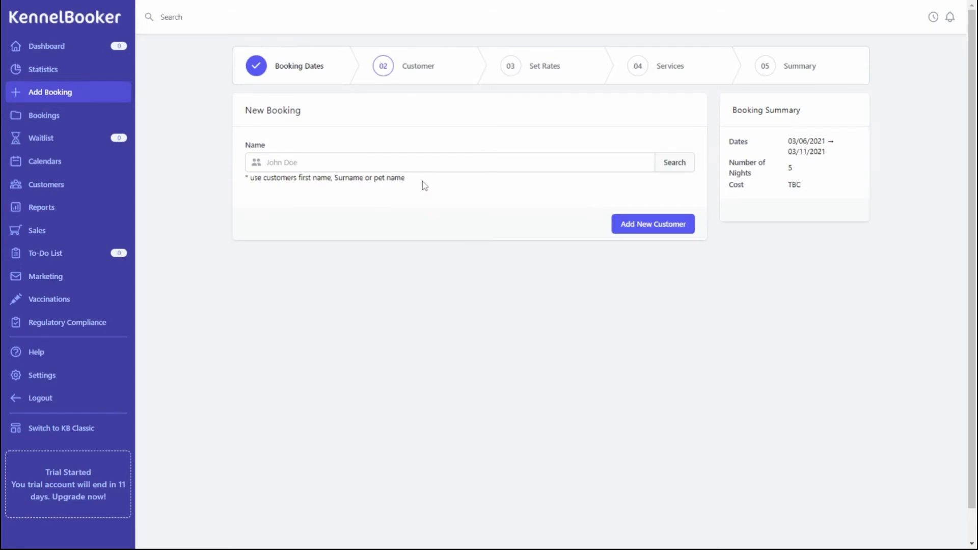
# Search for the existing customer by first name and select that customer for the booking
pyautogui.click(425, 163)
pyautogui.write('amela')
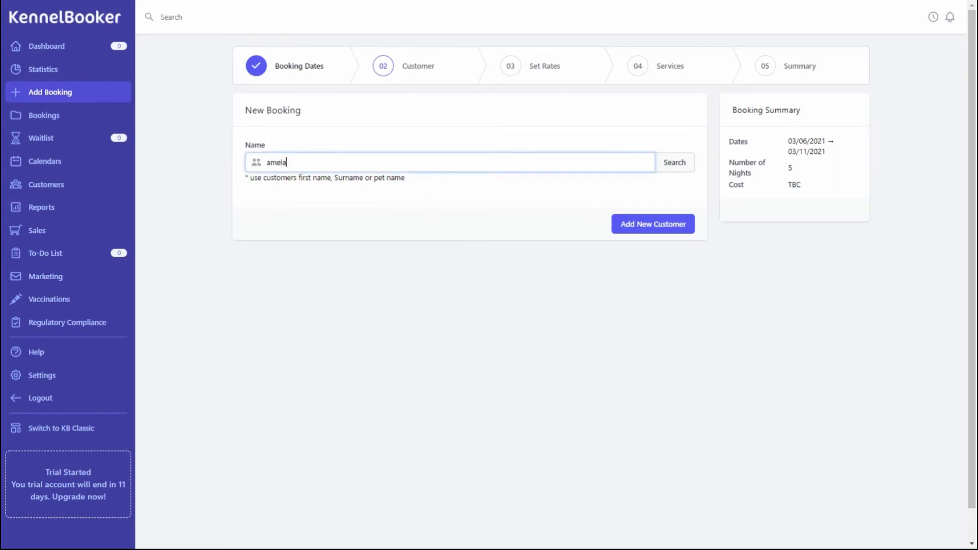
pyautogui.press('BackSpace')
pyautogui.click(680, 171)
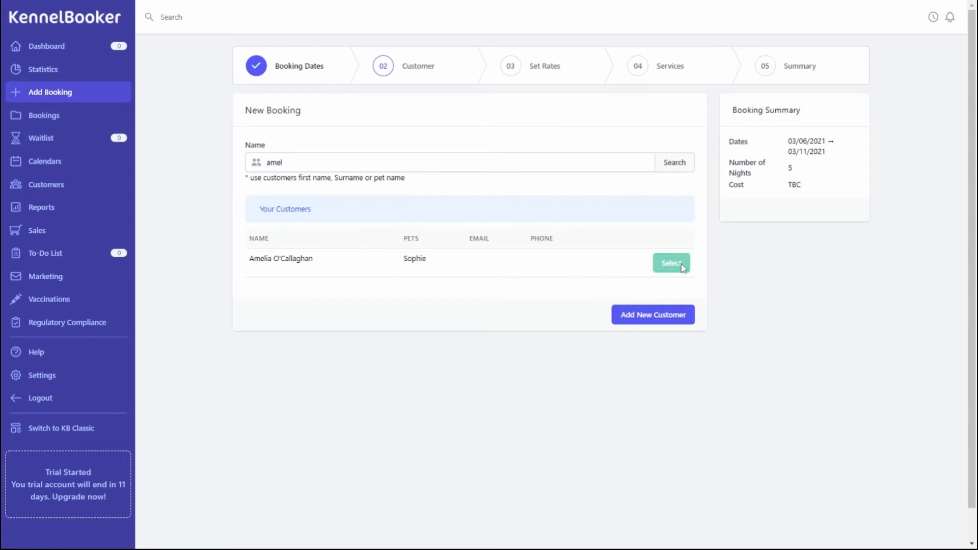
pyautogui.click(682, 266)
# Assign the customer's dog to Run 2 (Standard - cap 2), choose its rate and continue to the services
pyautogui.click(341, 261)
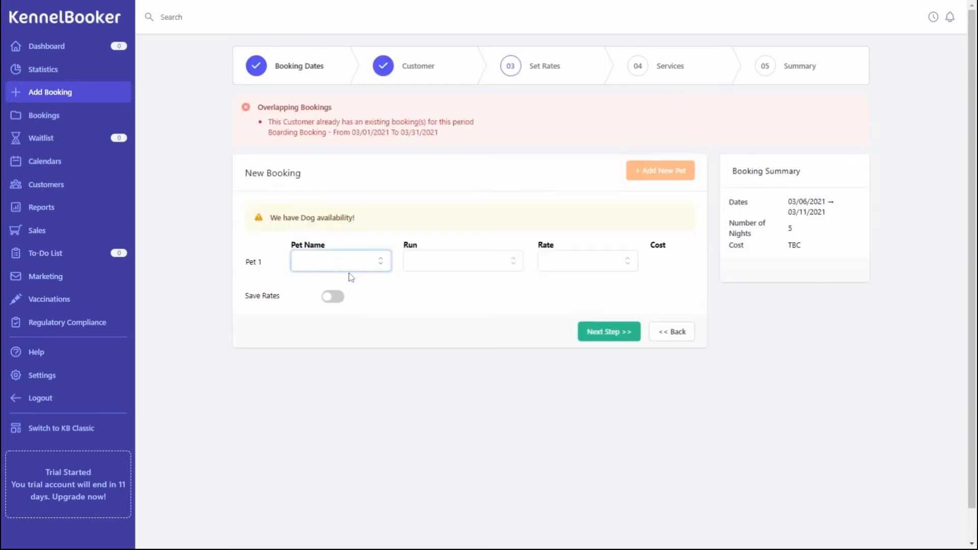
pyautogui.click(350, 278)
pyautogui.click(477, 269)
pyautogui.click(463, 299)
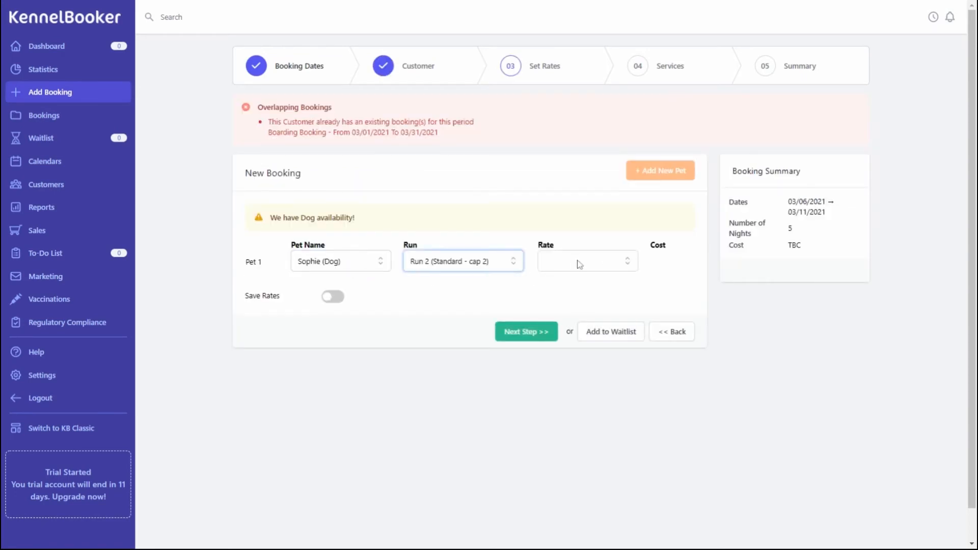
pyautogui.click(580, 259)
pyautogui.click(580, 276)
pyautogui.click(526, 333)
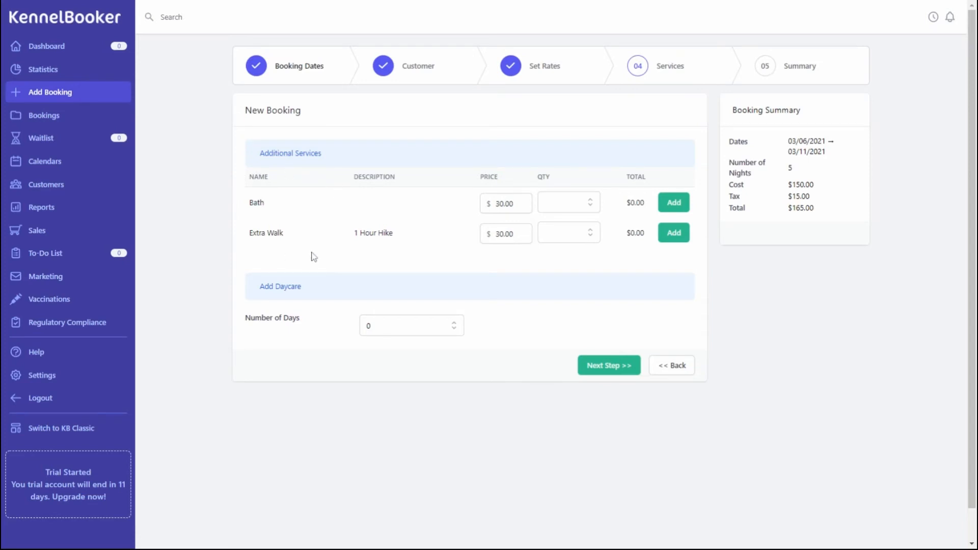
# Add one Extra Walk to the booking and create the booking
pyautogui.click(584, 237)
pyautogui.write('1')
pyautogui.click(669, 237)
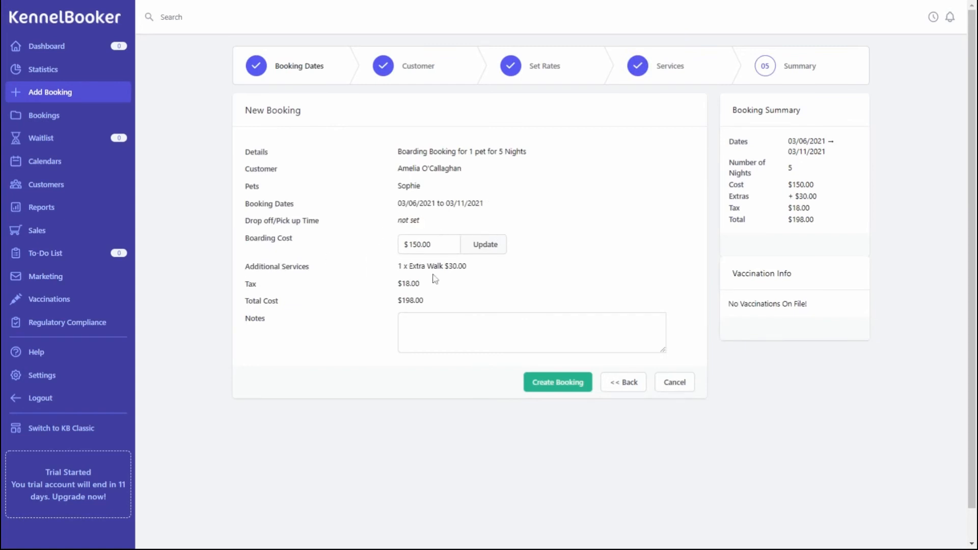
pyautogui.click(552, 387)
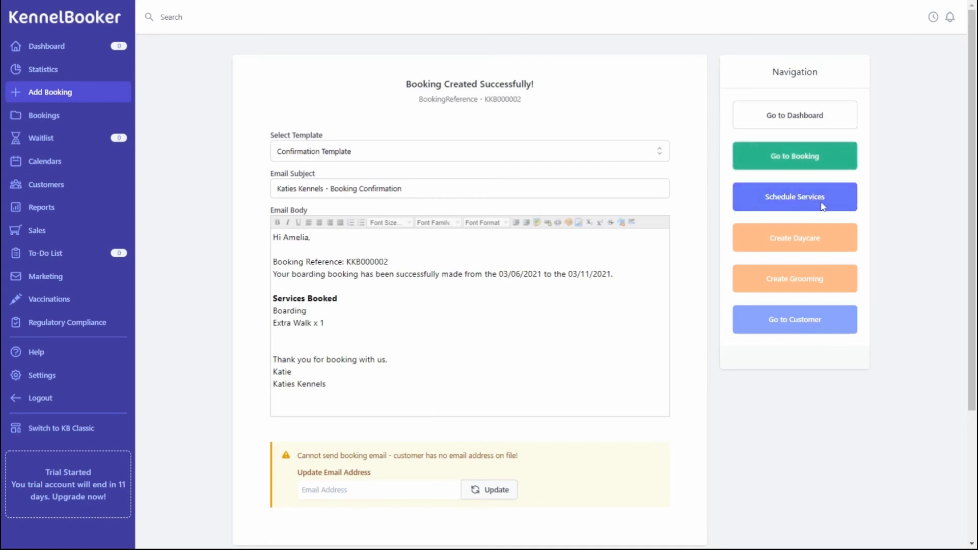
# Open the new booking and go to its additional services
pyautogui.click(824, 153)
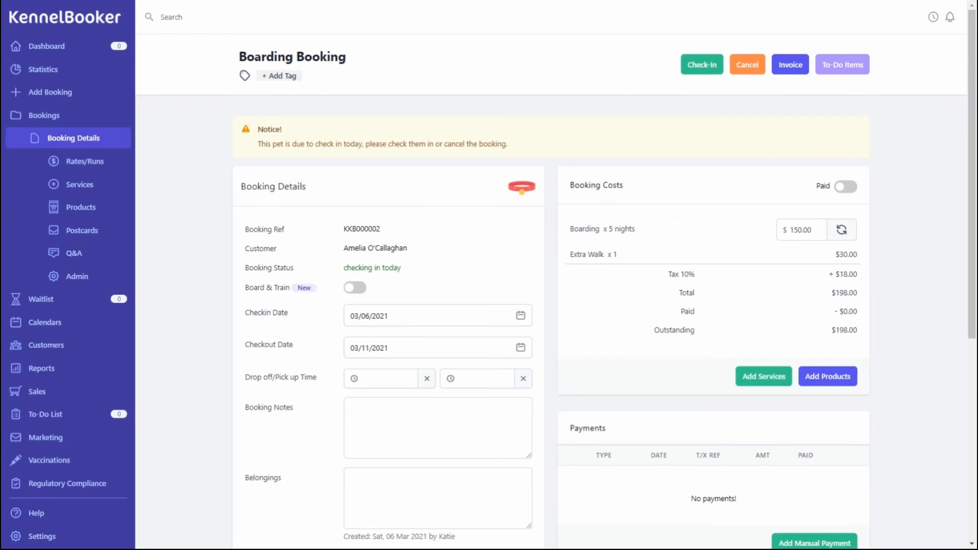
pyautogui.click(102, 188)
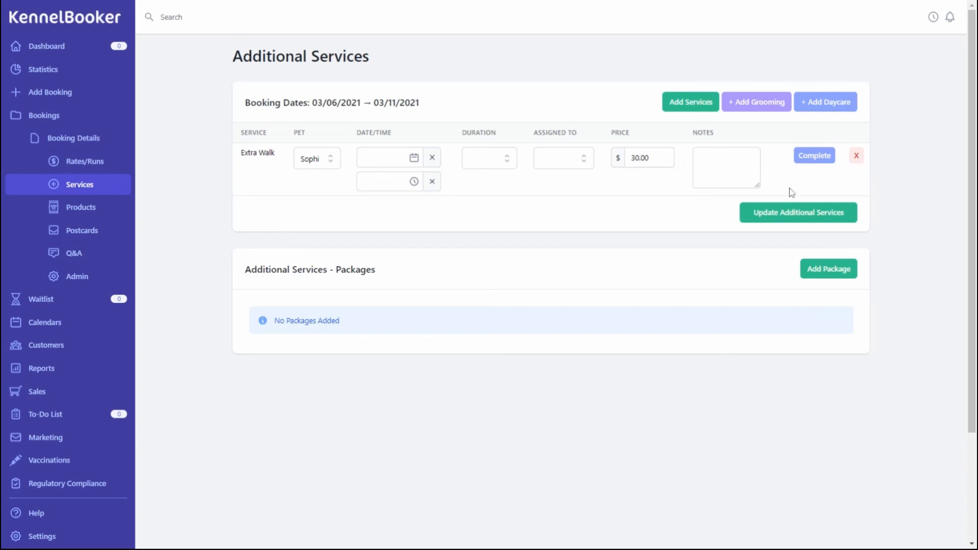
pyautogui.click(806, 163)
# Add the Bath service to the booking with a quantity of 2 and return to the booking details
pyautogui.click(682, 108)
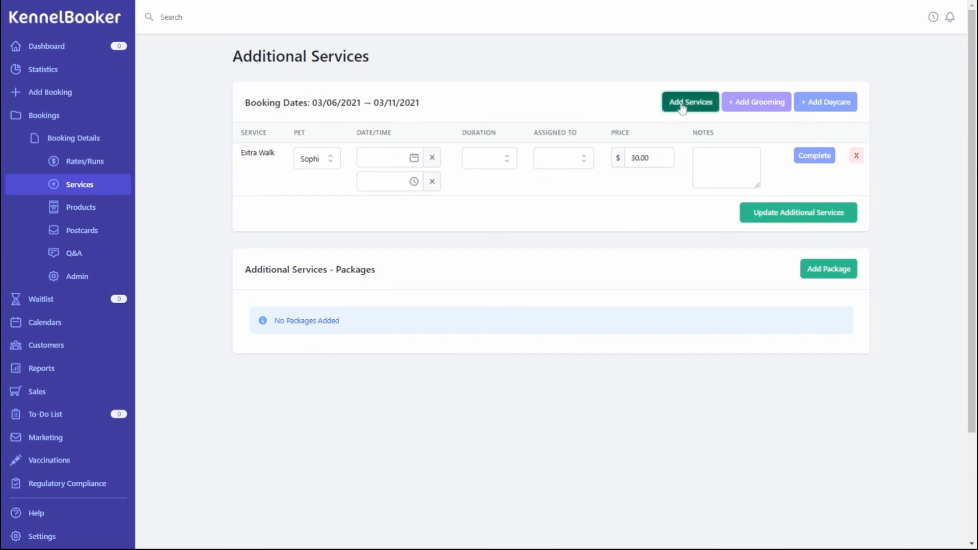
pyautogui.click(403, 298)
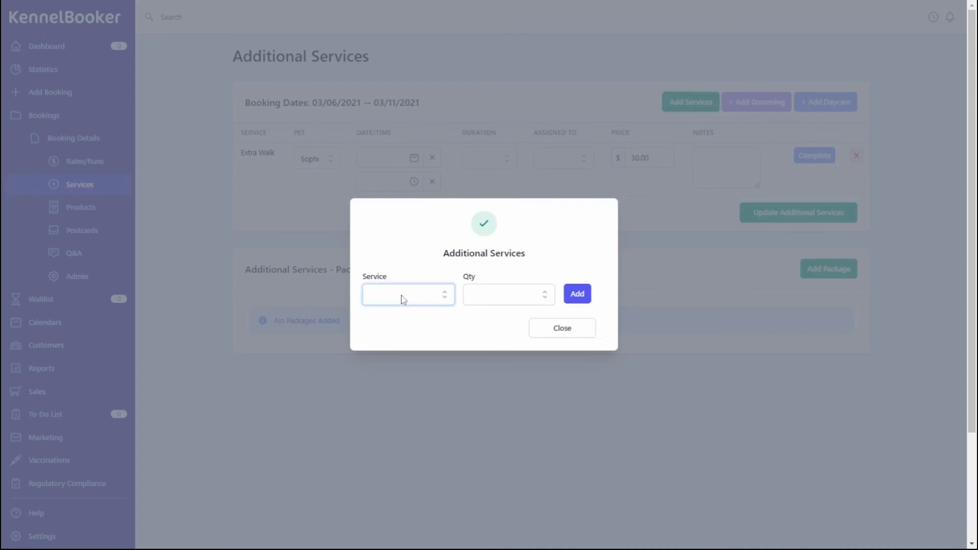
pyautogui.click(407, 310)
pyautogui.click(486, 296)
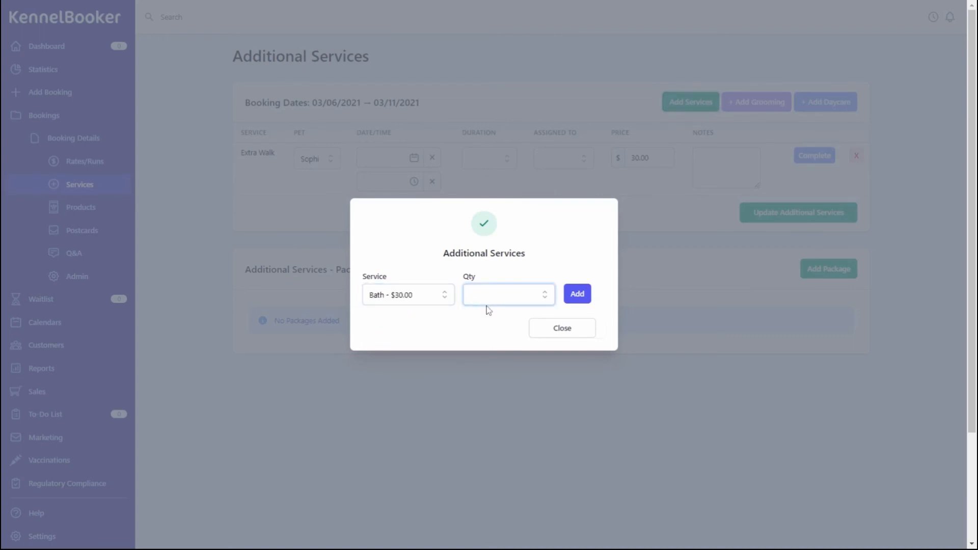
pyautogui.click(488, 322)
pyautogui.click(576, 297)
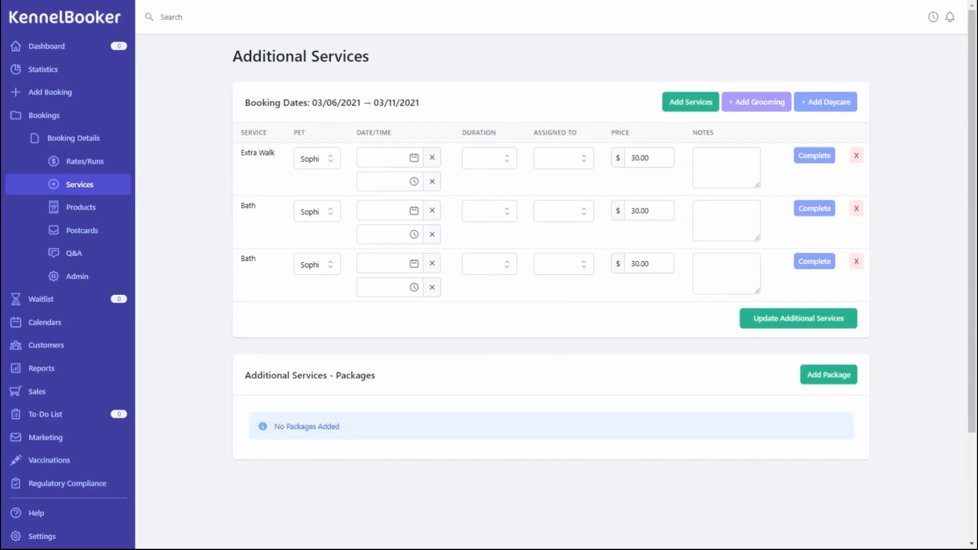
pyautogui.click(76, 138)
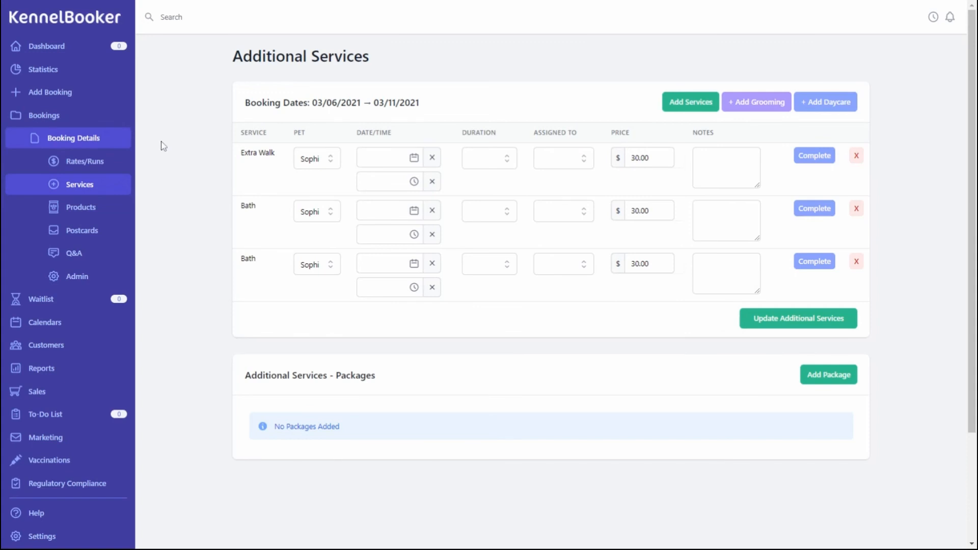